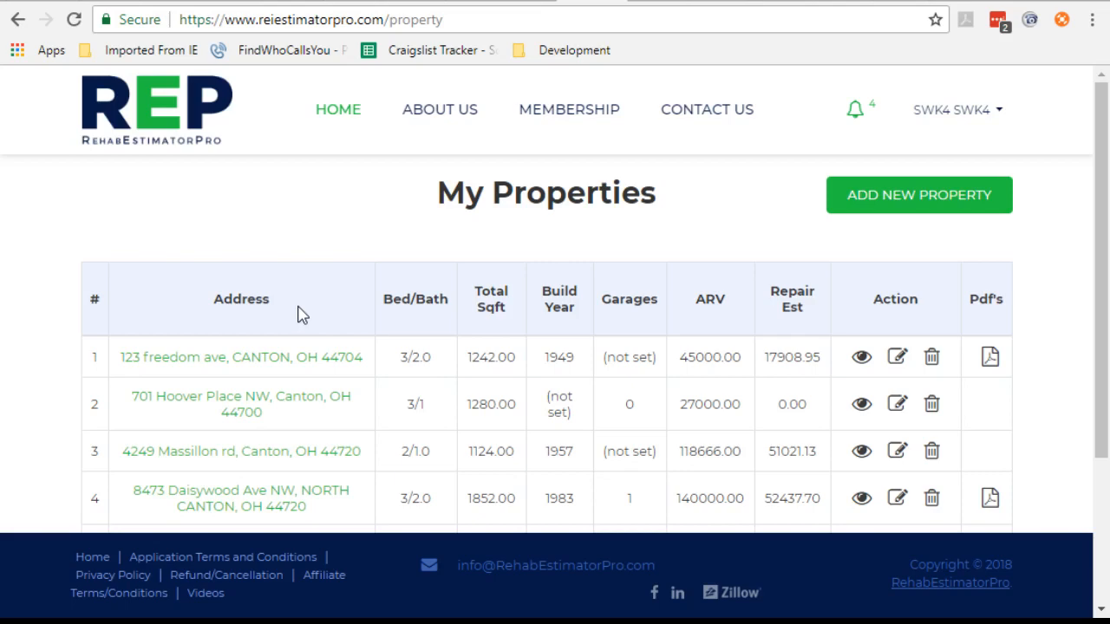
Step: Open the parameter listing from the account menu and review the interior parameters' personal, state and national values
click(939, 114)
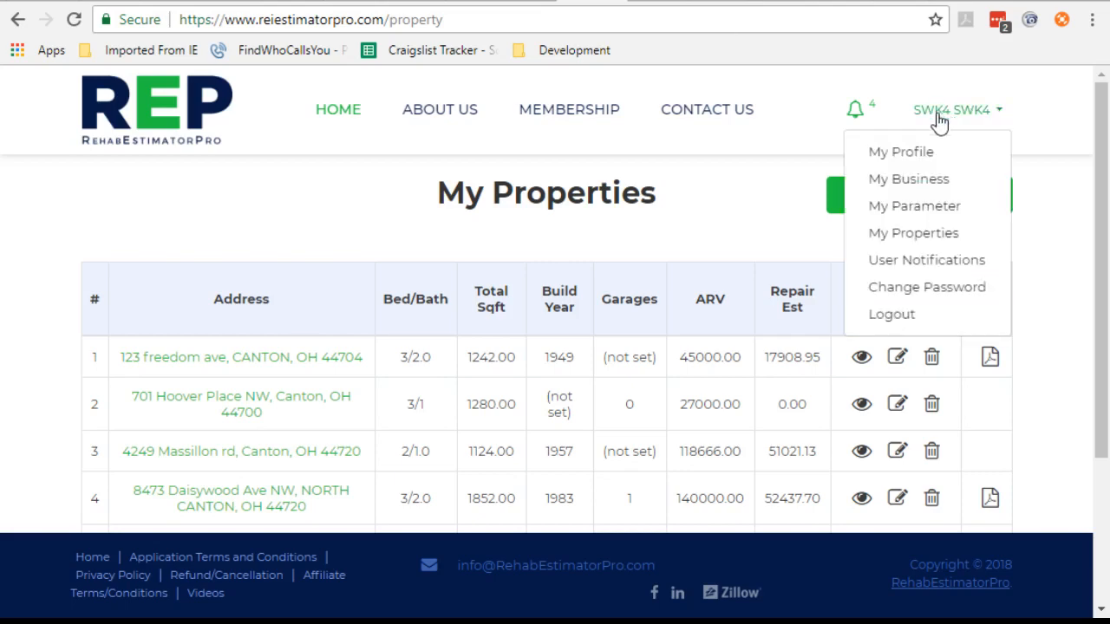
click(923, 210)
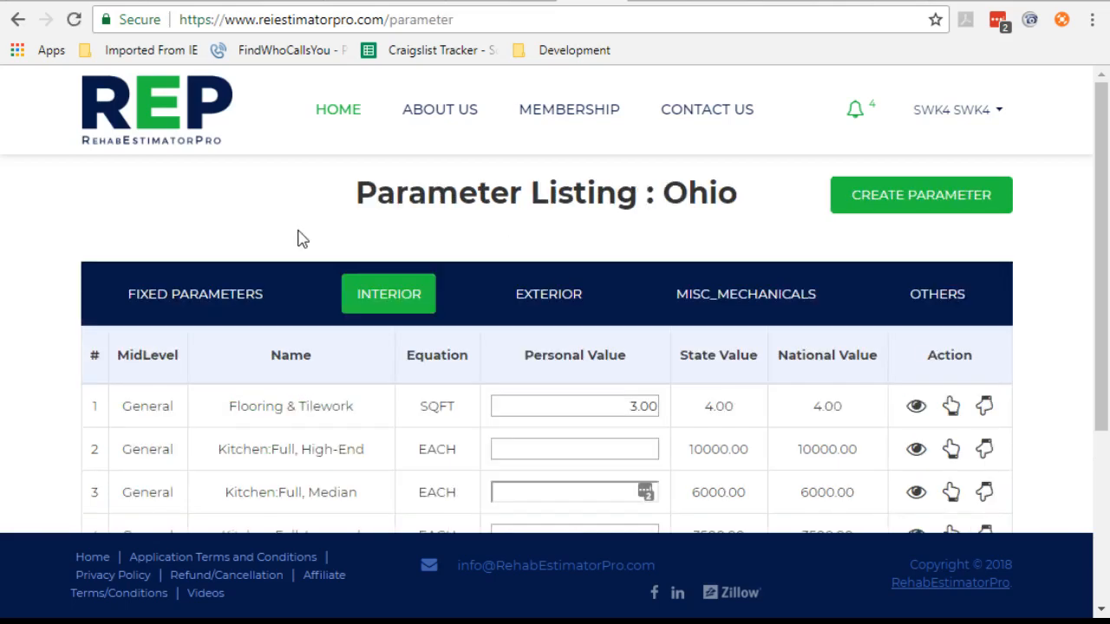
scroll(297, 239, down, 2)
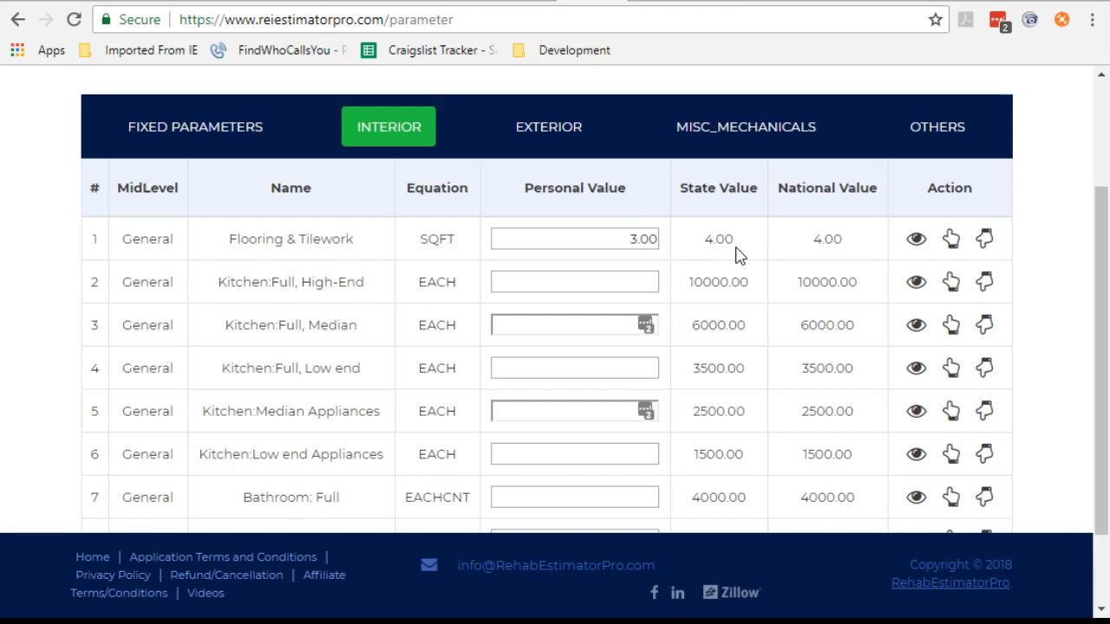
double_click(734, 252)
click(735, 274)
scroll(492, 265, up, 2)
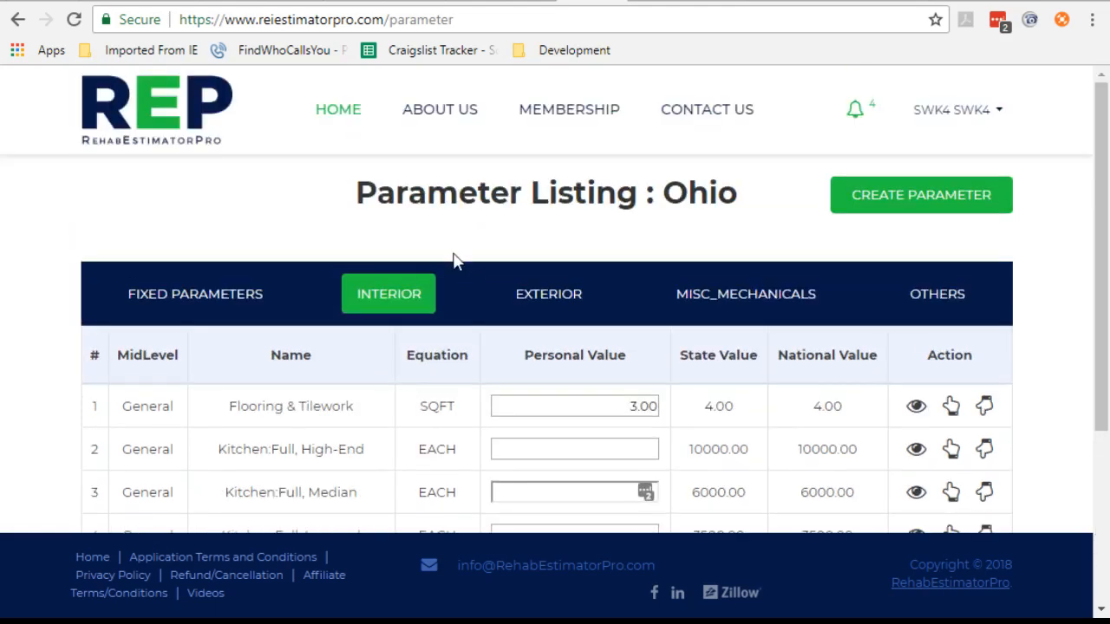
Step: Open the 123 Freedom Ave property and set Flooring & Tilework's estimate unit to 50%
click(146, 115)
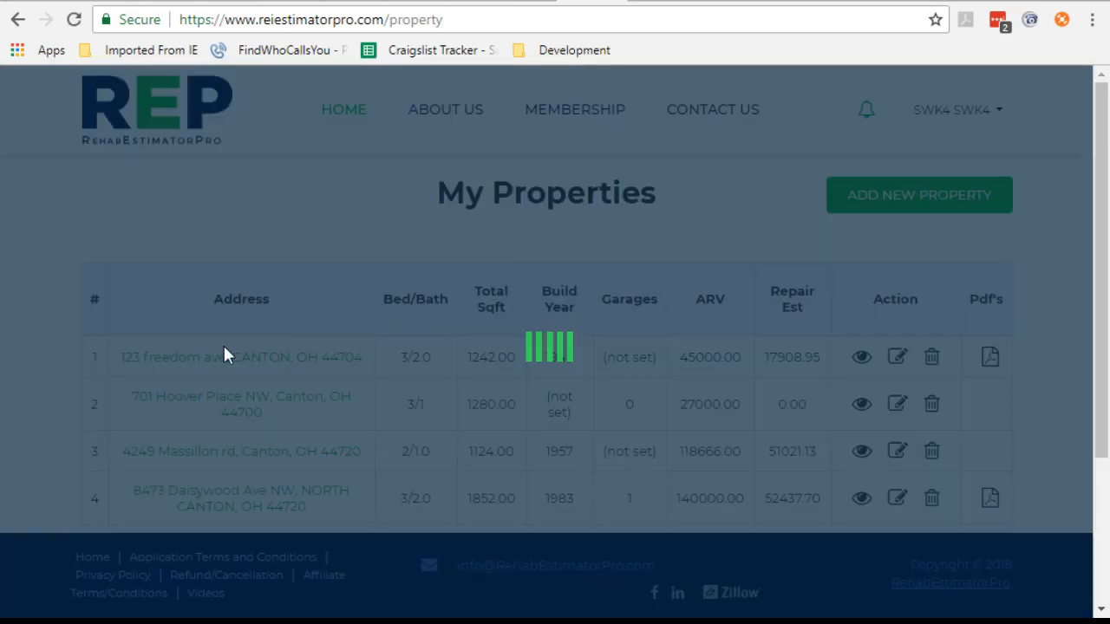
click(282, 356)
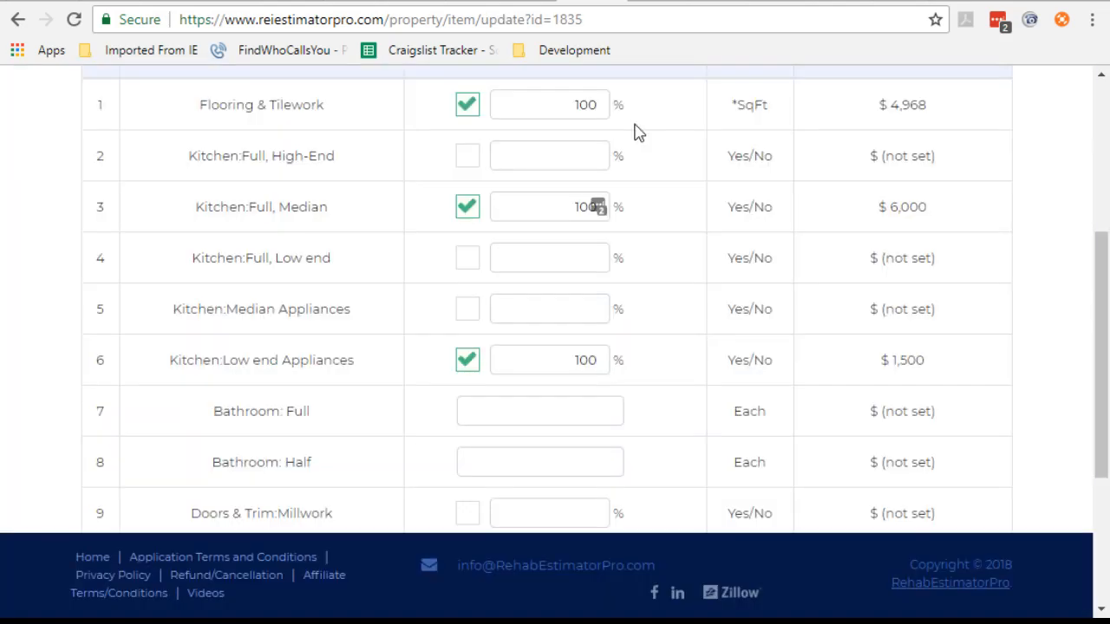
key(Tab)
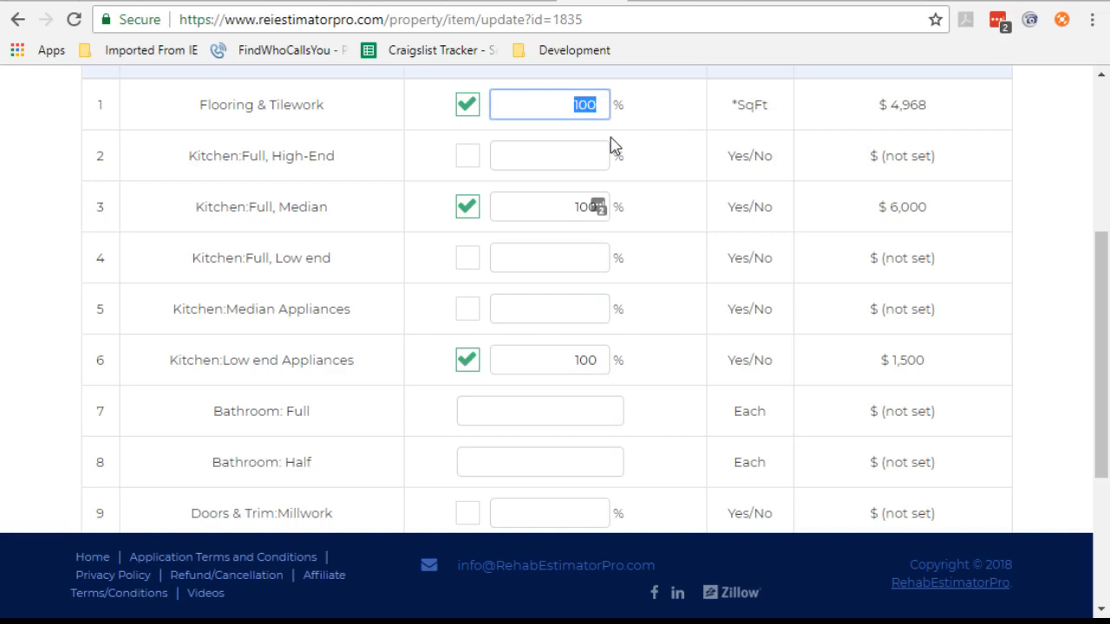
scroll(613, 146, up, 3)
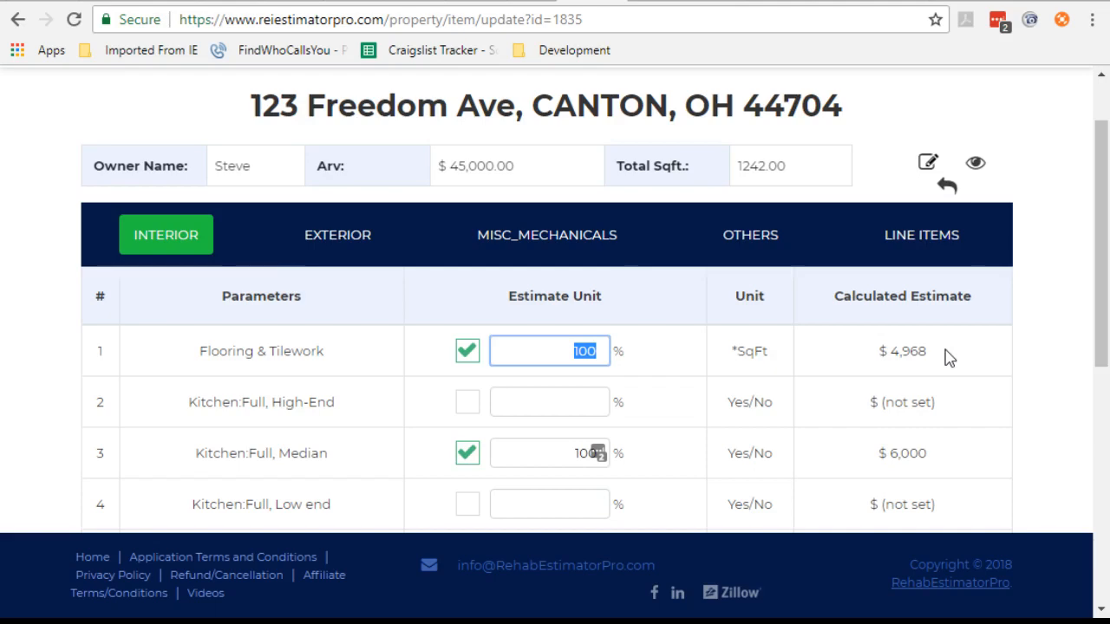
text(50)
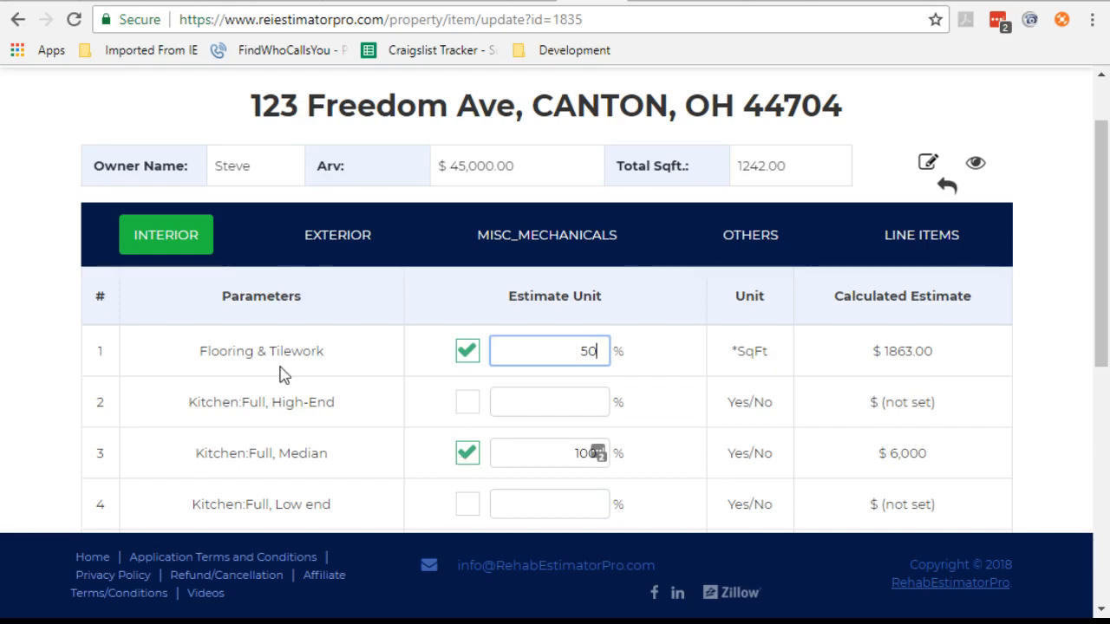
Step: Review the interior parameter rows and the repair value total
triple_click(272, 462)
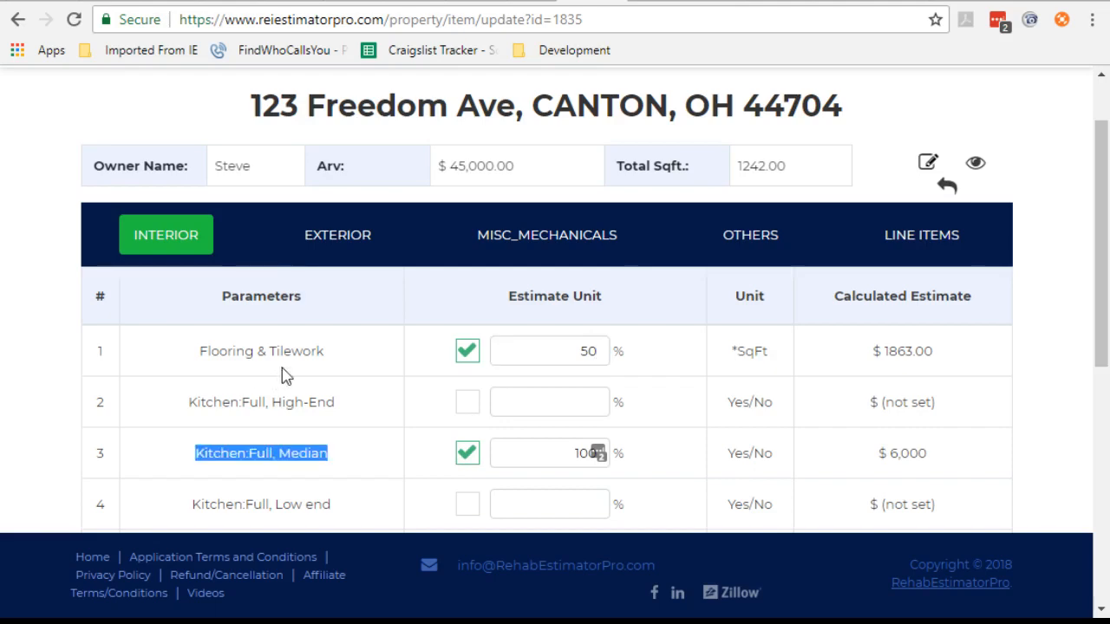
scroll(287, 373, down, 2)
scroll(285, 367, up, 2)
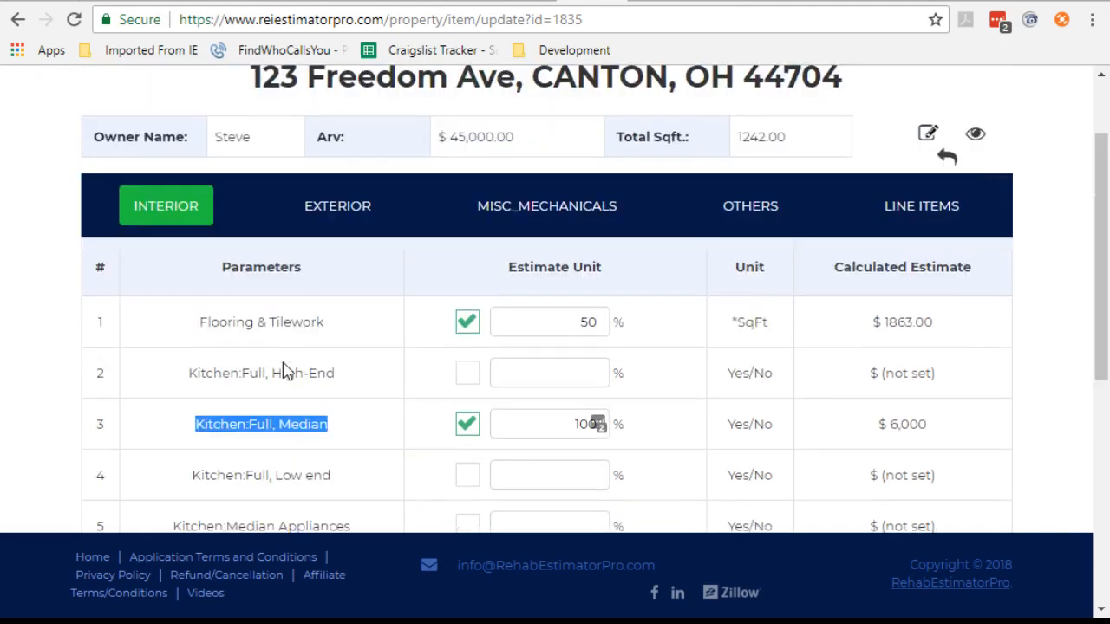
scroll(260, 353, down, 6)
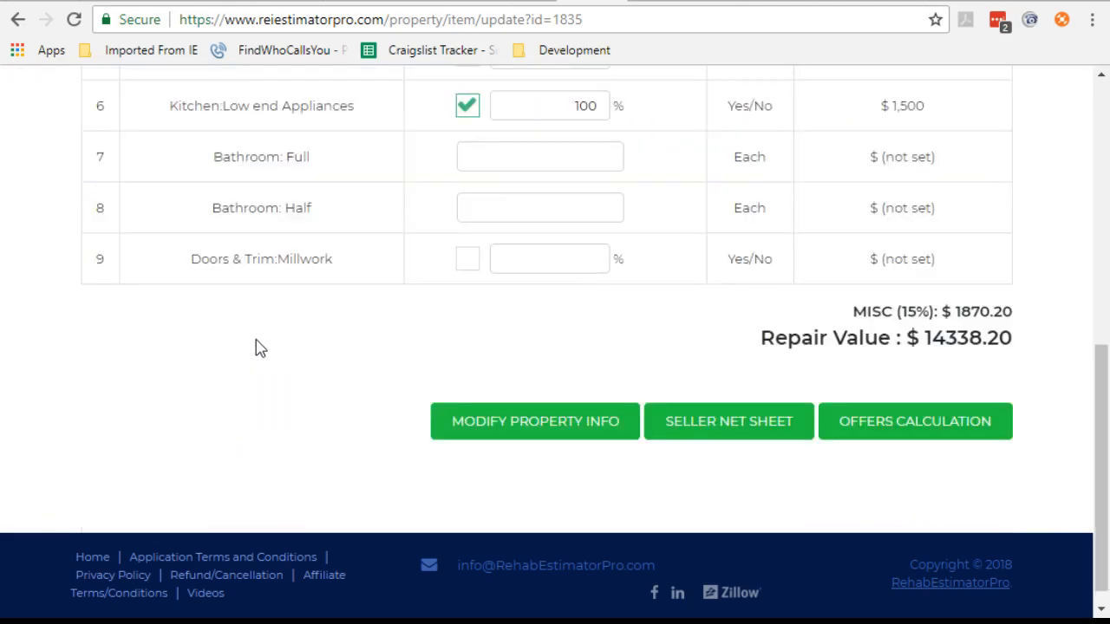
scroll(359, 178, up, 4)
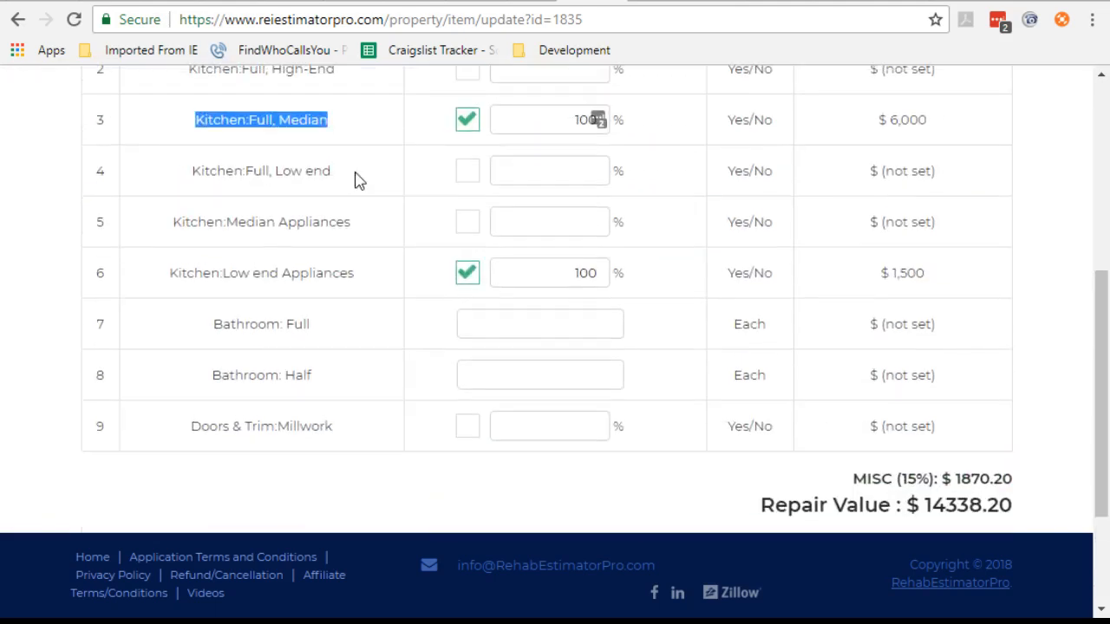
Step: Switch to the Exterior tab and try a windows quantity of 6.5, clearing the field again
click(338, 76)
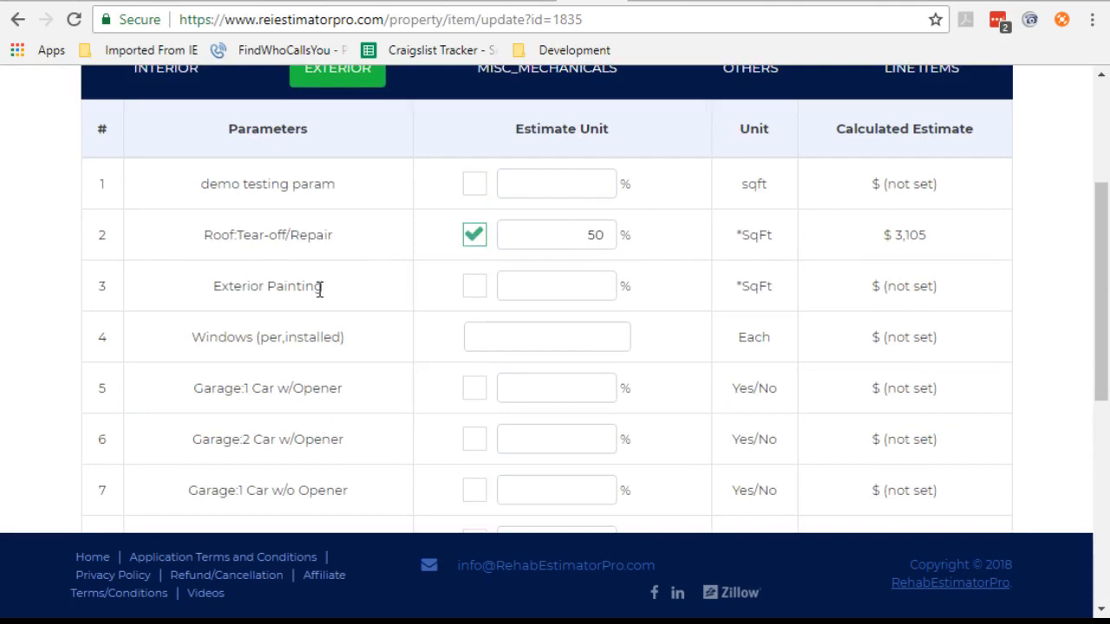
click(532, 337)
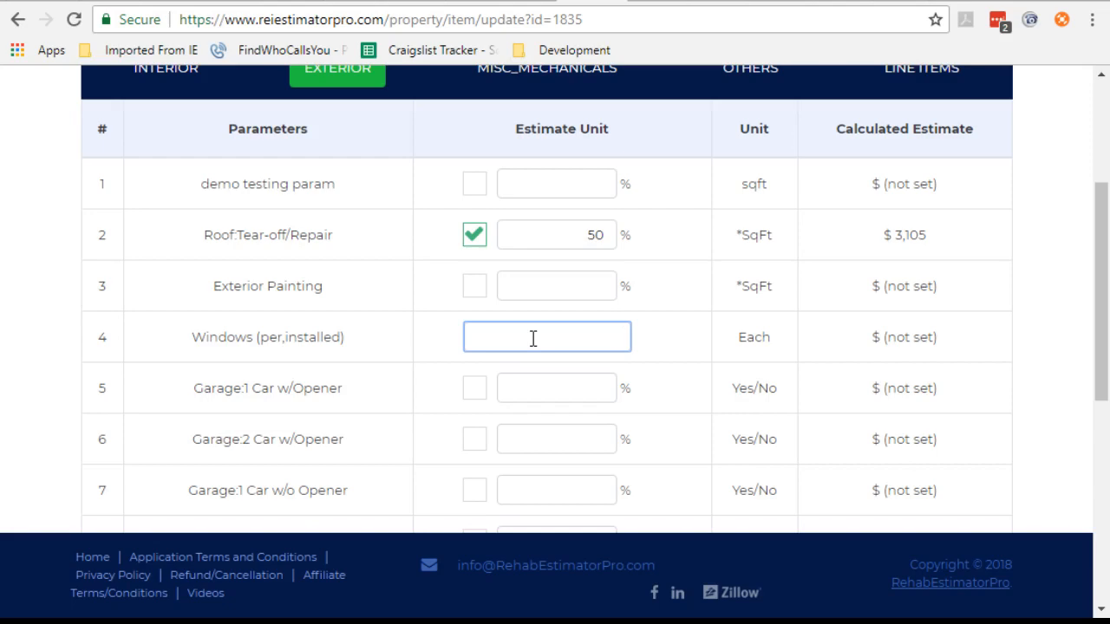
text(6)
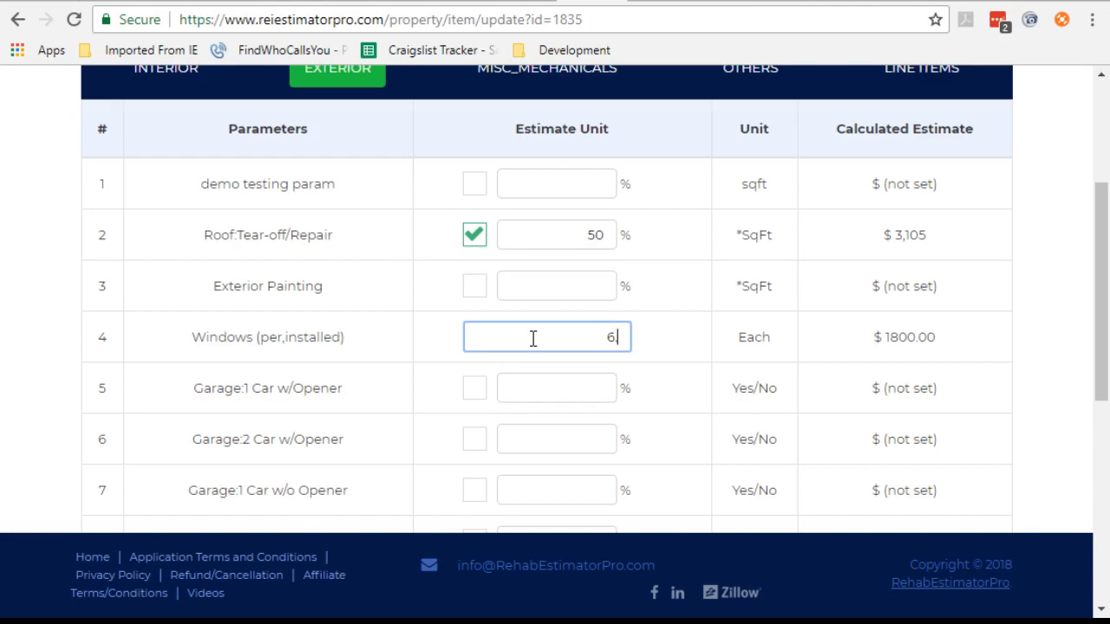
text(.5)
key(BackSpace)
key(BackSpace)
key(BackSpace)
Step: Enable the Exterior Painting parameter
click(474, 289)
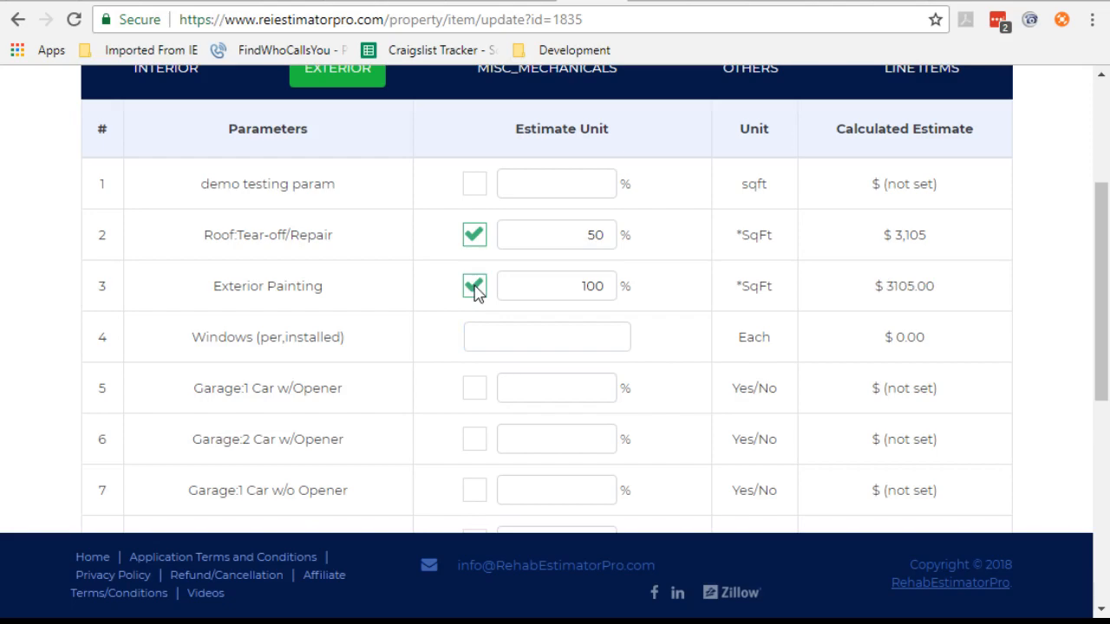
scroll(477, 293, down, 4)
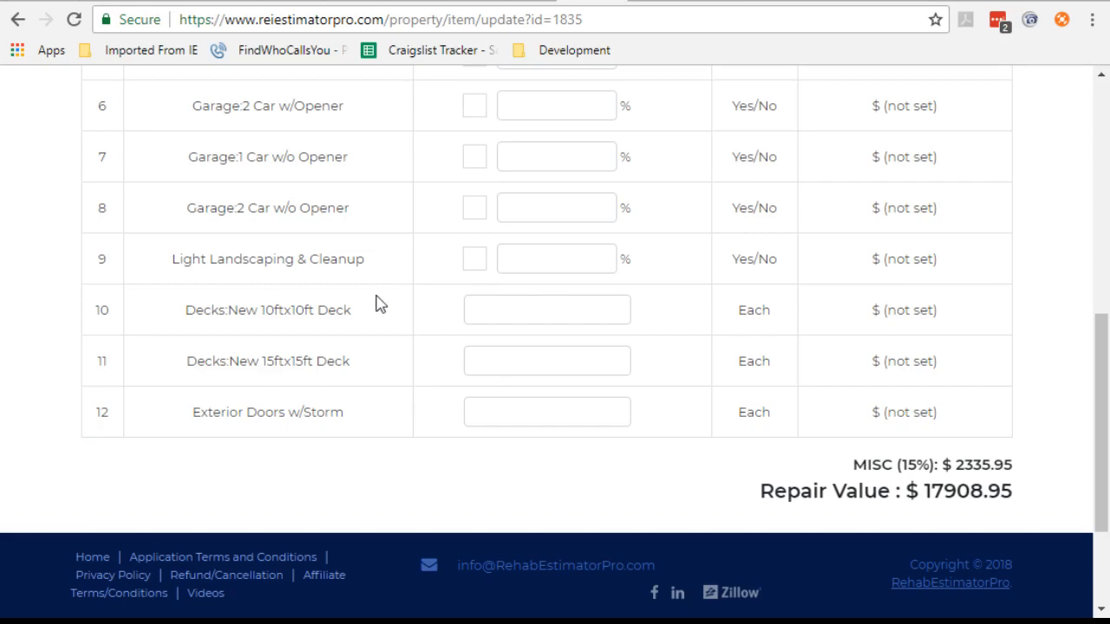
scroll(379, 304, down, 2)
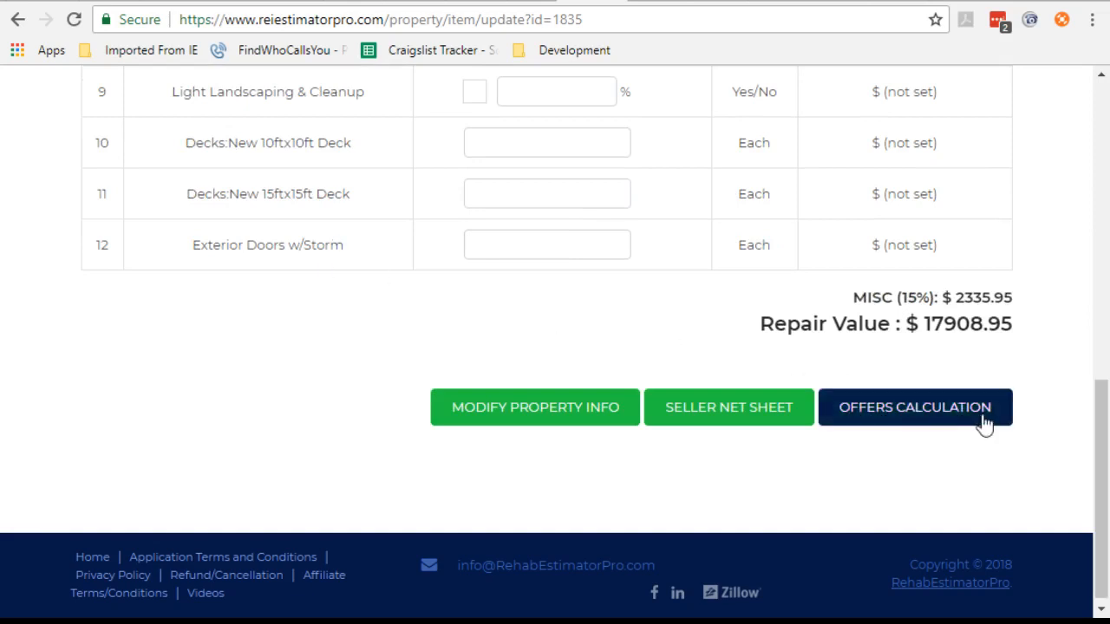
Step: Open the offers calculation and review the cash offer breakdown
click(924, 414)
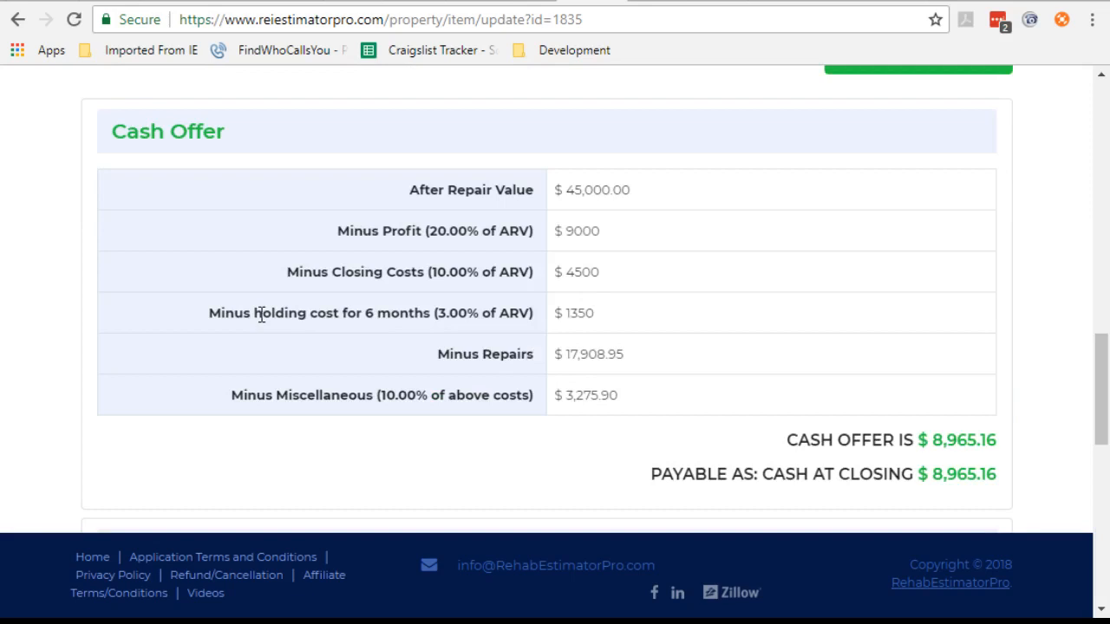
scroll(173, 307, up, 2)
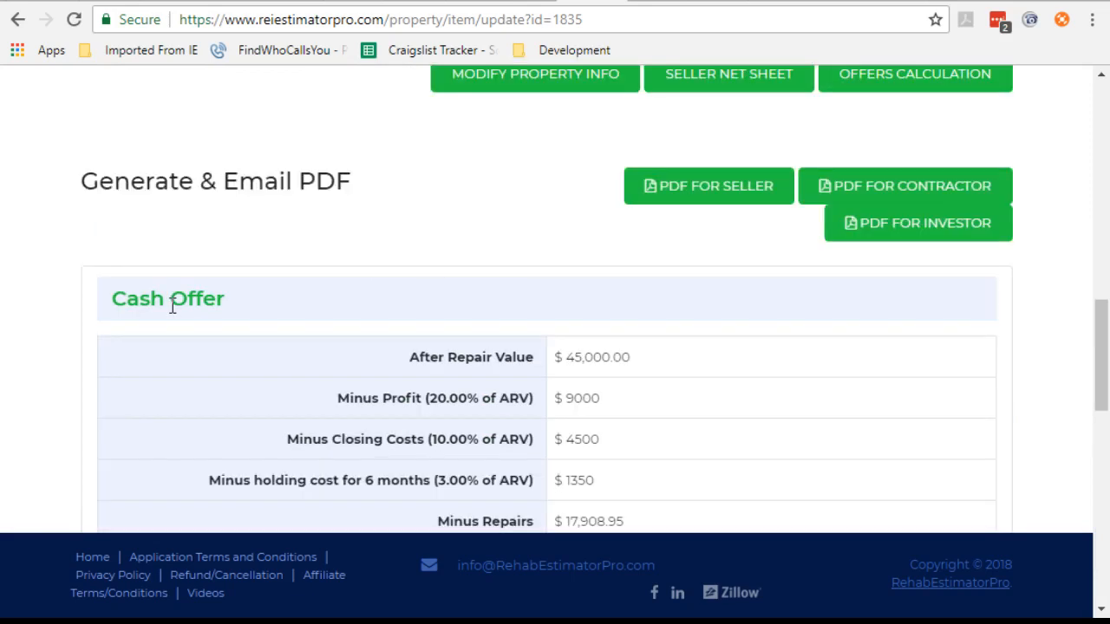
scroll(173, 307, up, 2)
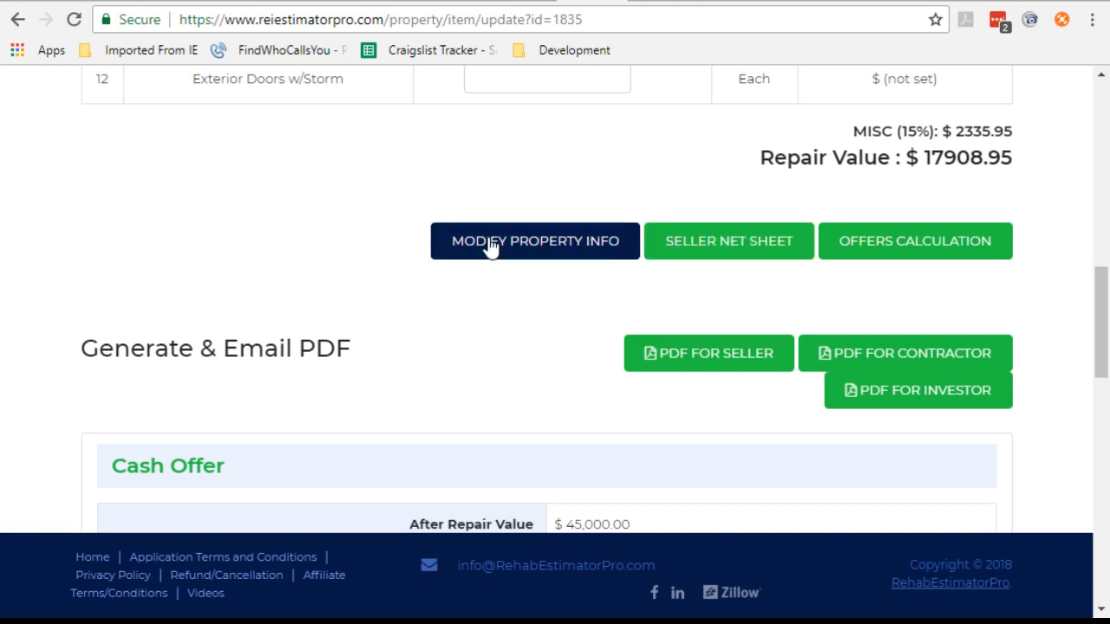
Step: Modify the property info, setting ARV to Use to 50000 and car stalls to 2, and save
click(542, 243)
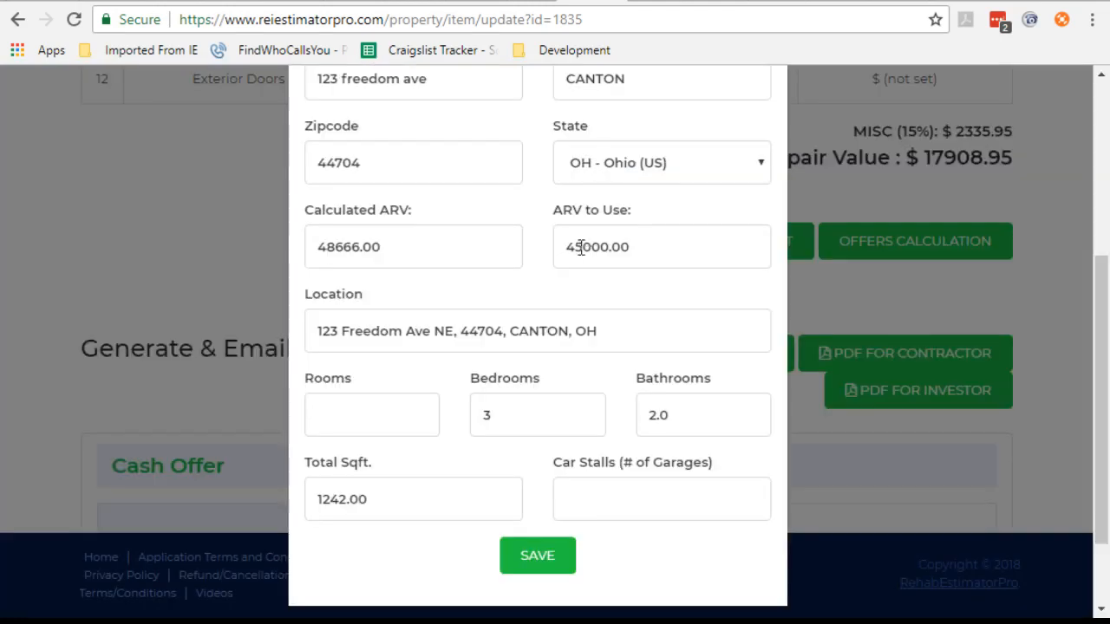
drag(581, 248, 565, 248)
text(50)
click(594, 496)
text(2)
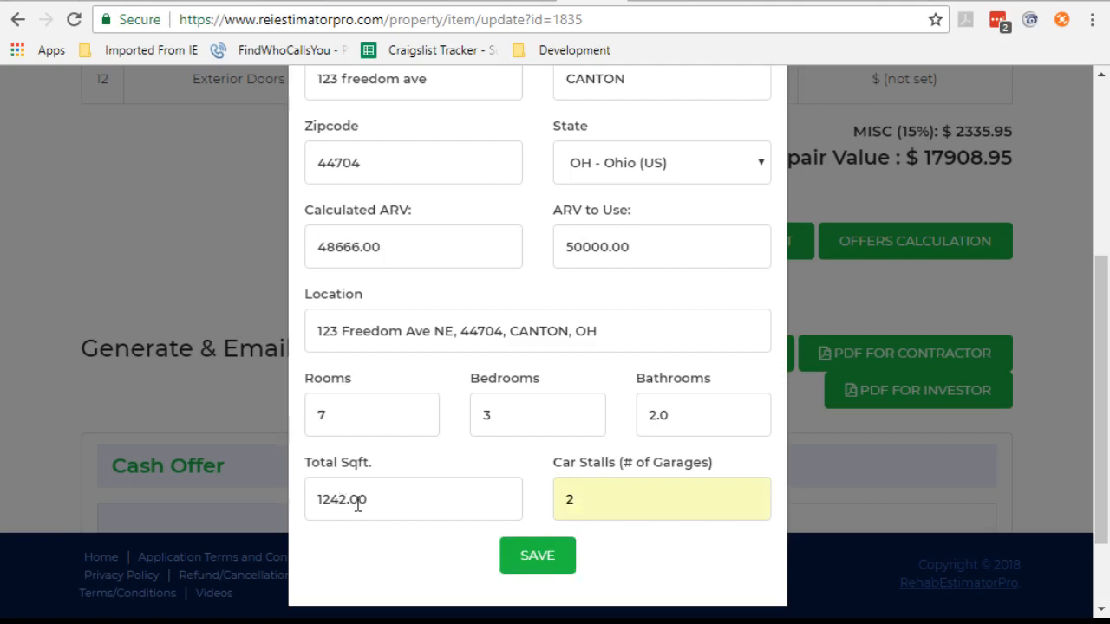
click(545, 418)
drag(372, 500, 293, 505)
key(Tab)
drag(609, 247, 535, 252)
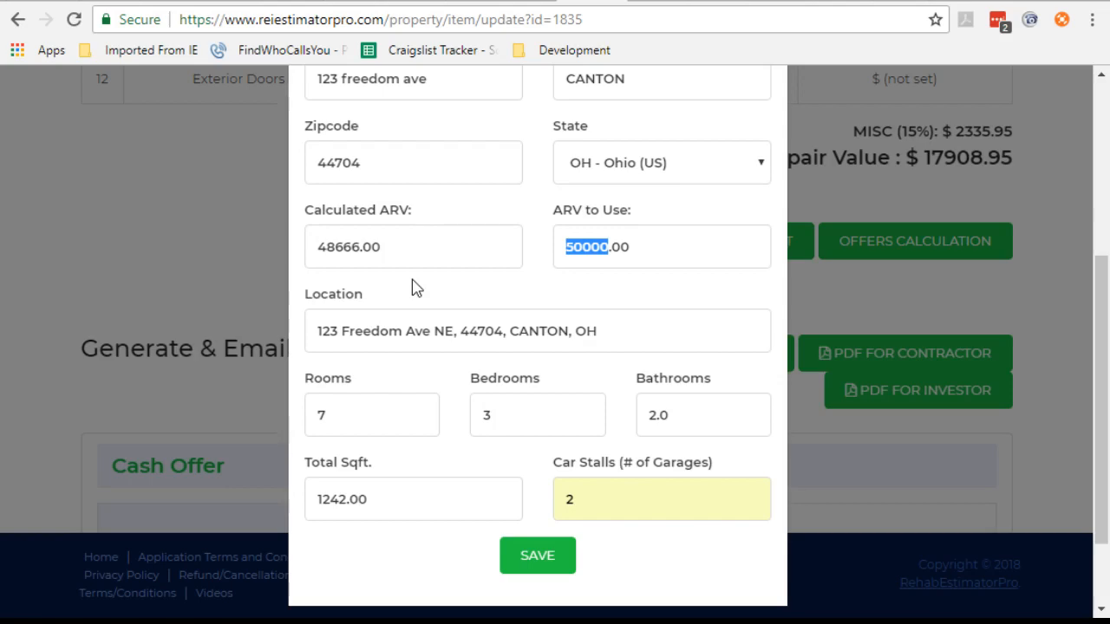
key(Return)
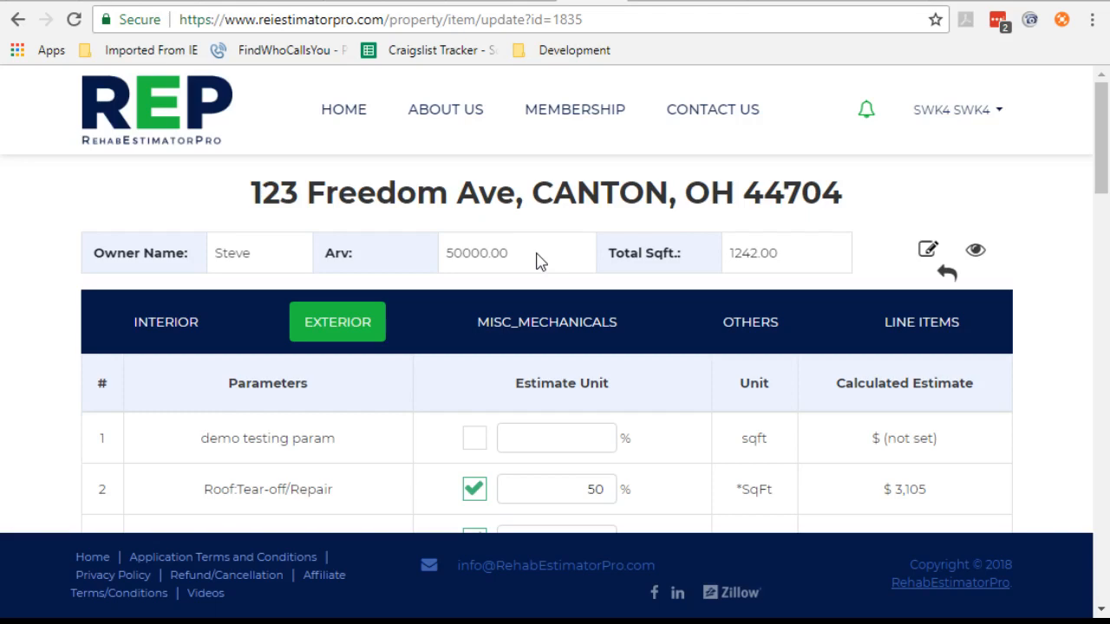
Step: Review the updated exterior estimates and repair value
scroll(520, 260, down, 8)
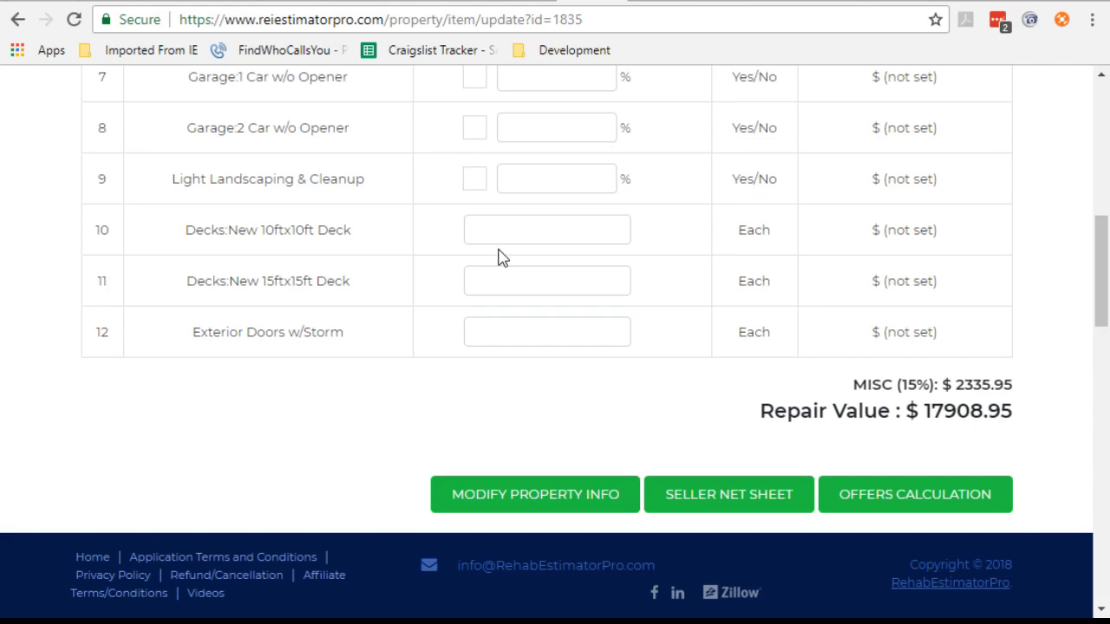
scroll(263, 224, up, 4)
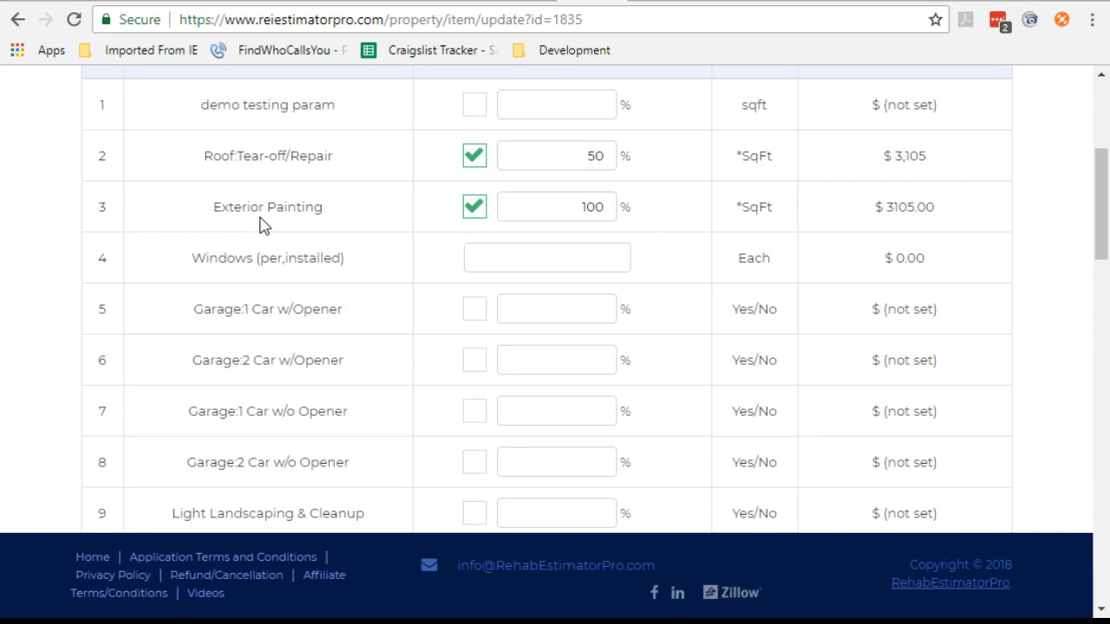
scroll(252, 222, up, 4)
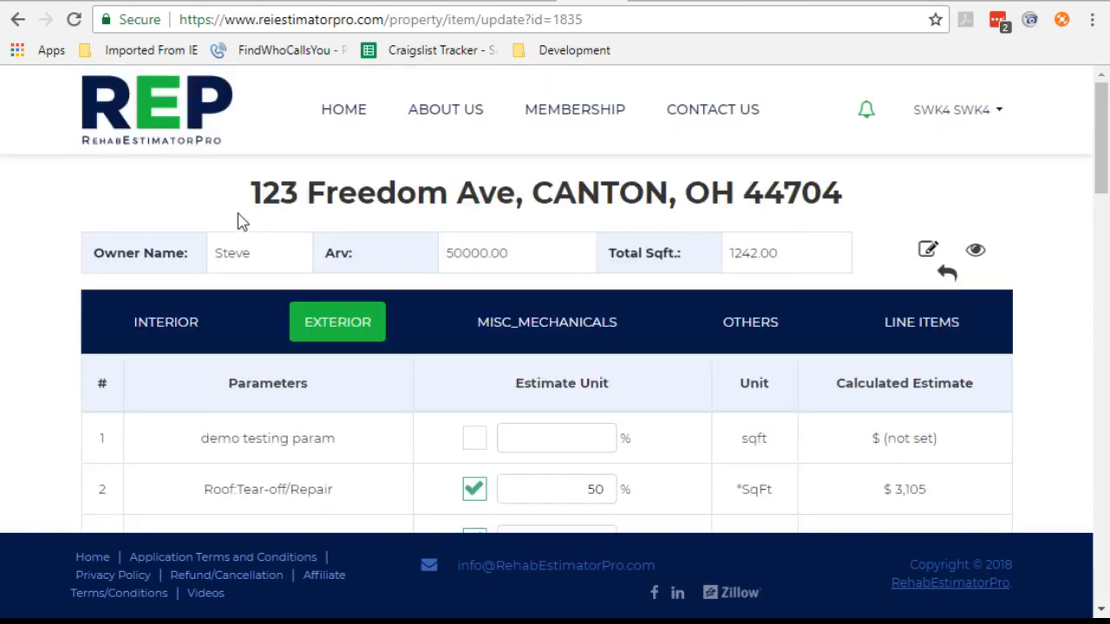